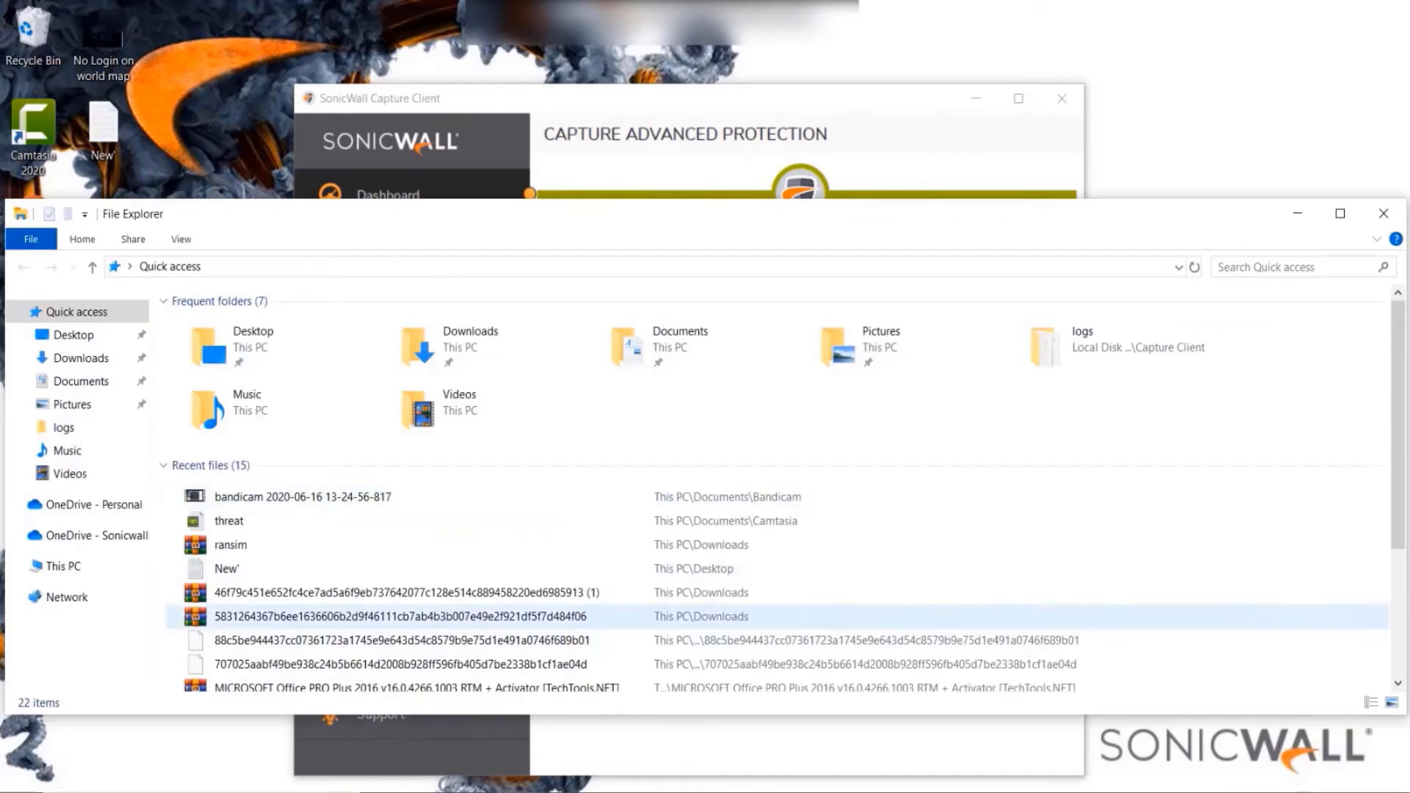
Extract the password-protected sample archive with WinRAR to the default folder, then minimize Explorer.
{"action": "left_click", "coordinate": [363, 616]}
{"action": "right_click", "coordinate": [363, 616]}
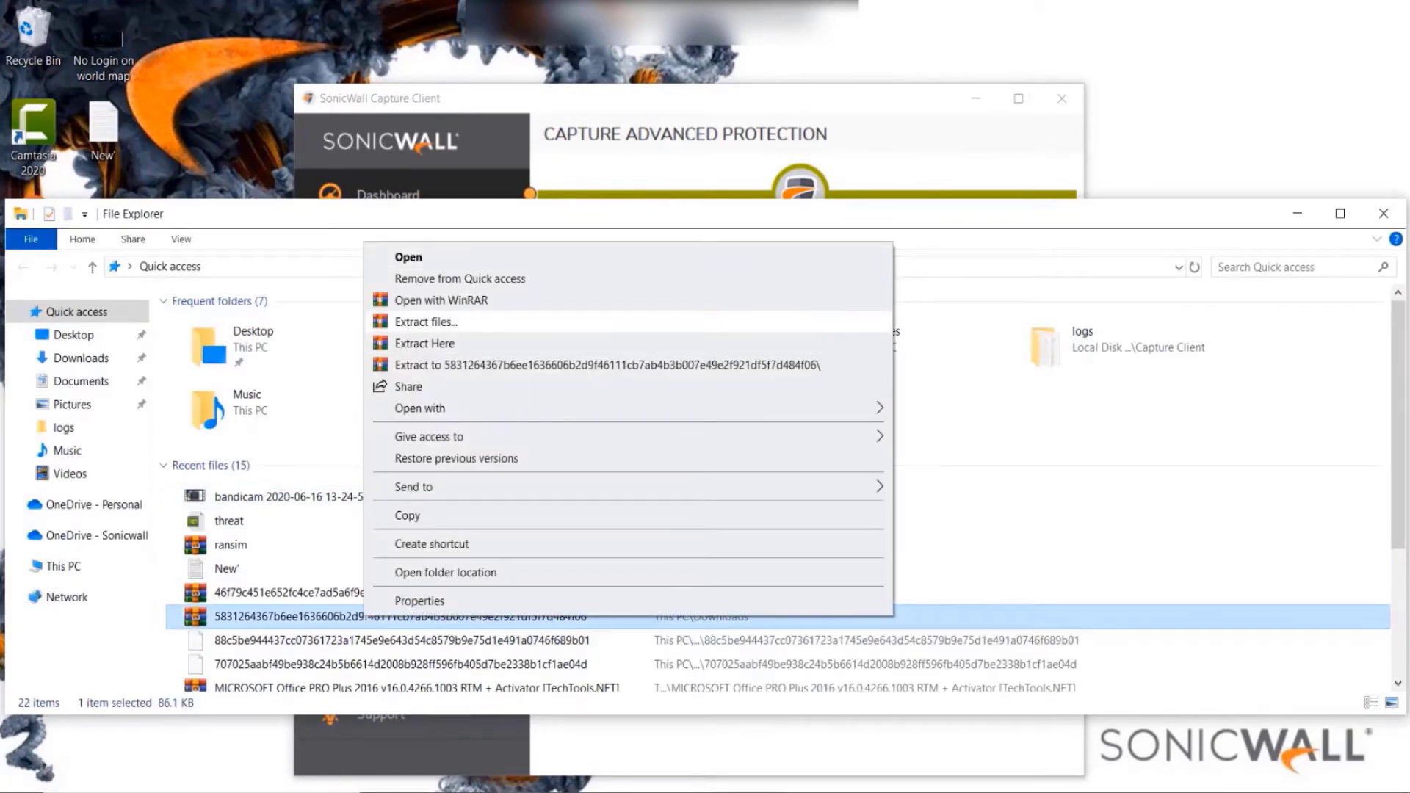
{"action": "left_click", "coordinate": [426, 321]}
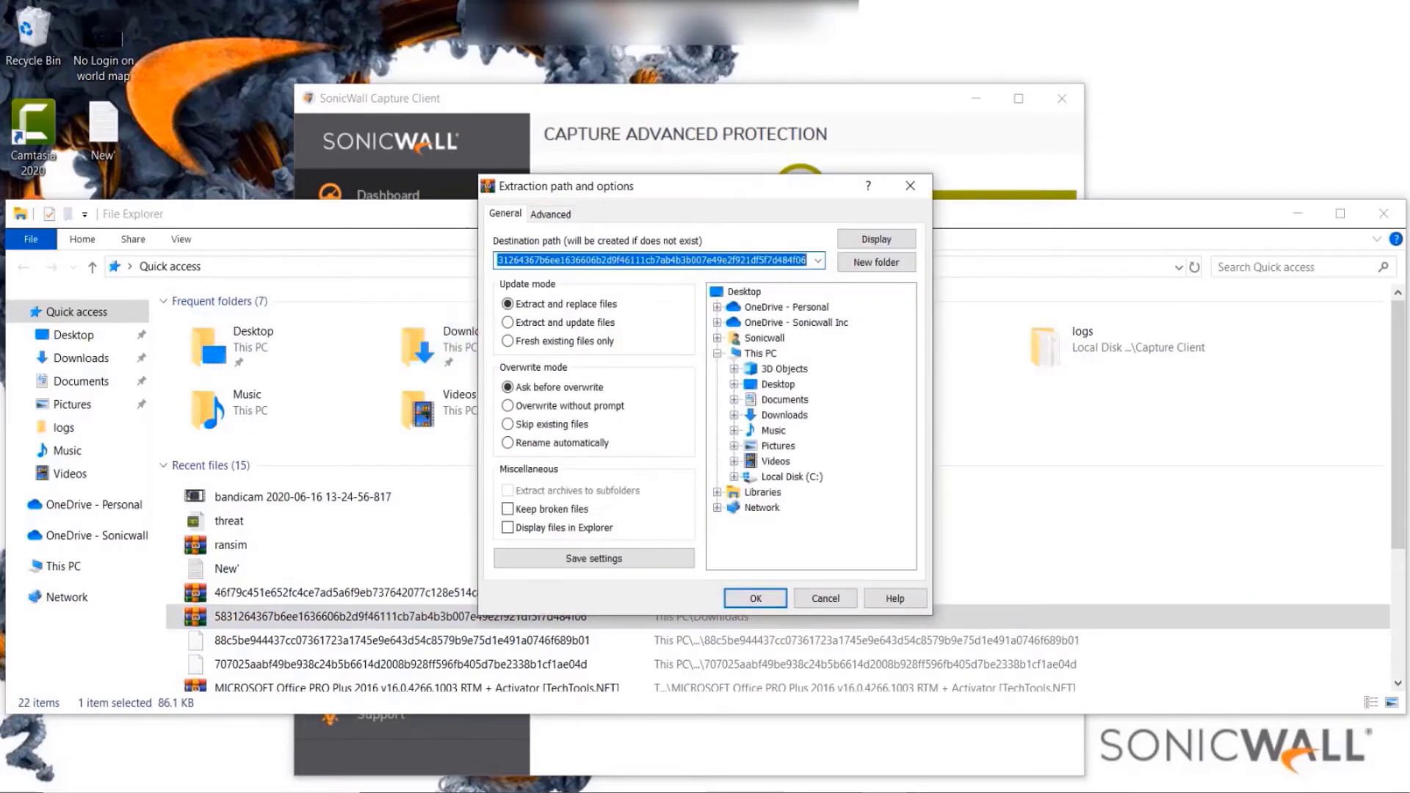
{"action": "key", "text": "Return"}
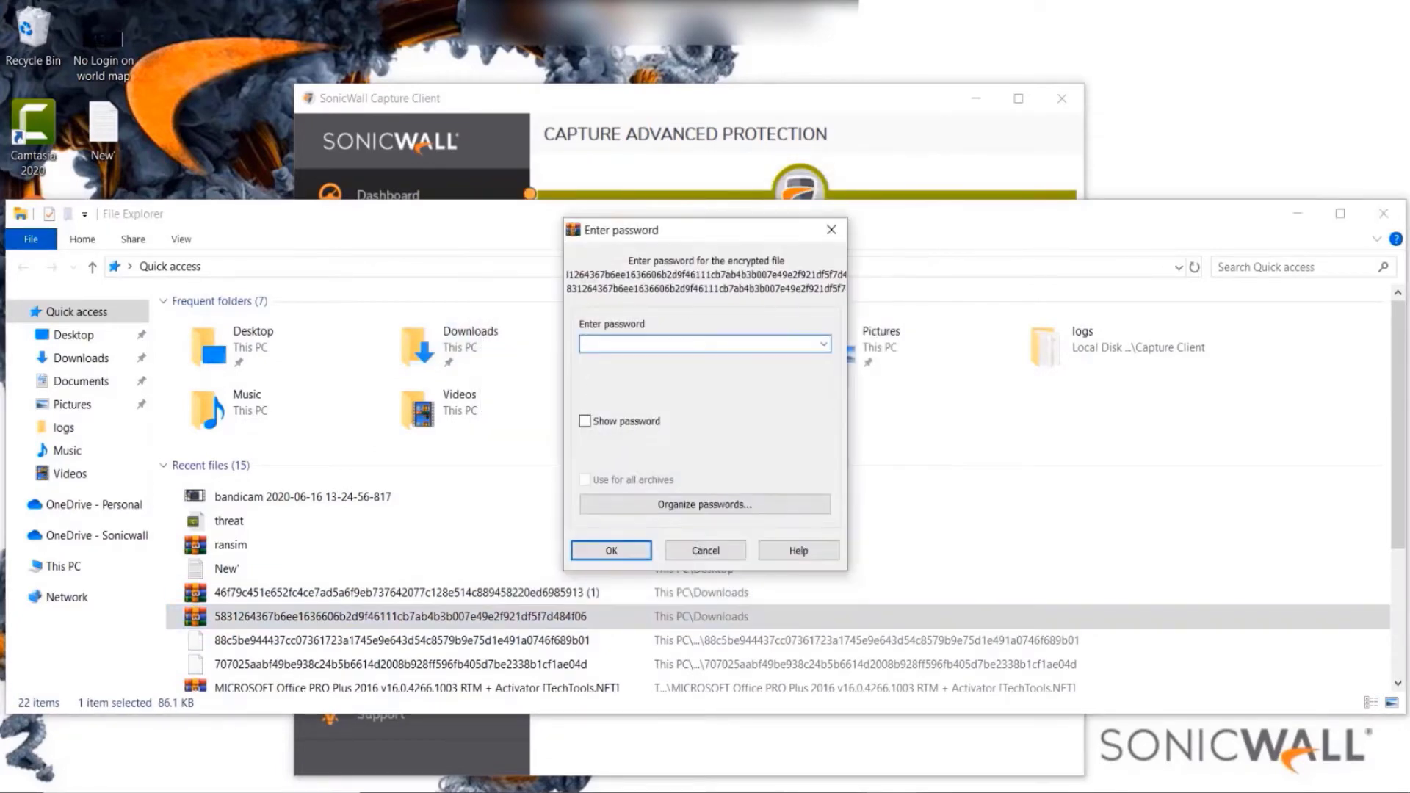
{"action": "type", "text": "********"}
{"action": "key", "text": "Return"}
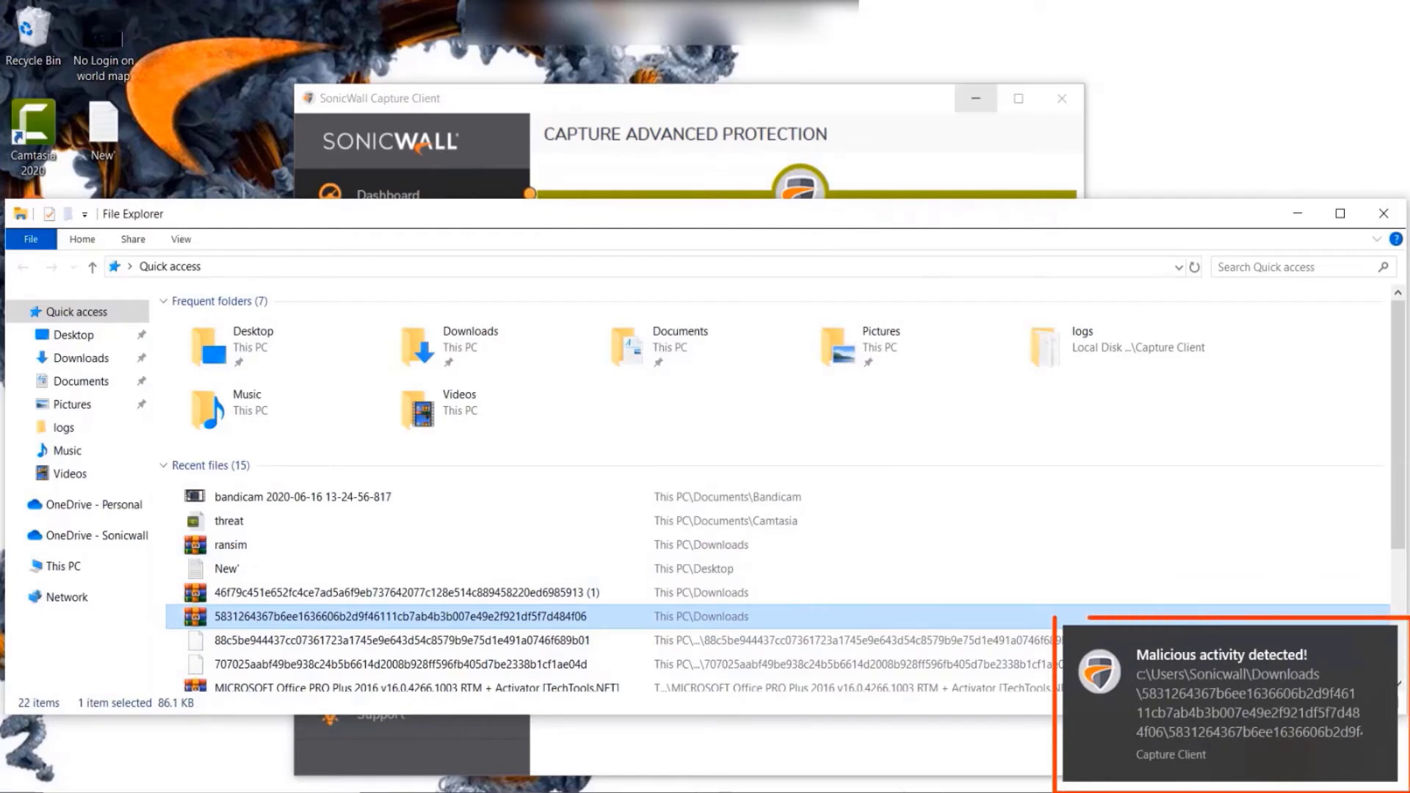
{"action": "left_click", "coordinate": [1298, 213]}
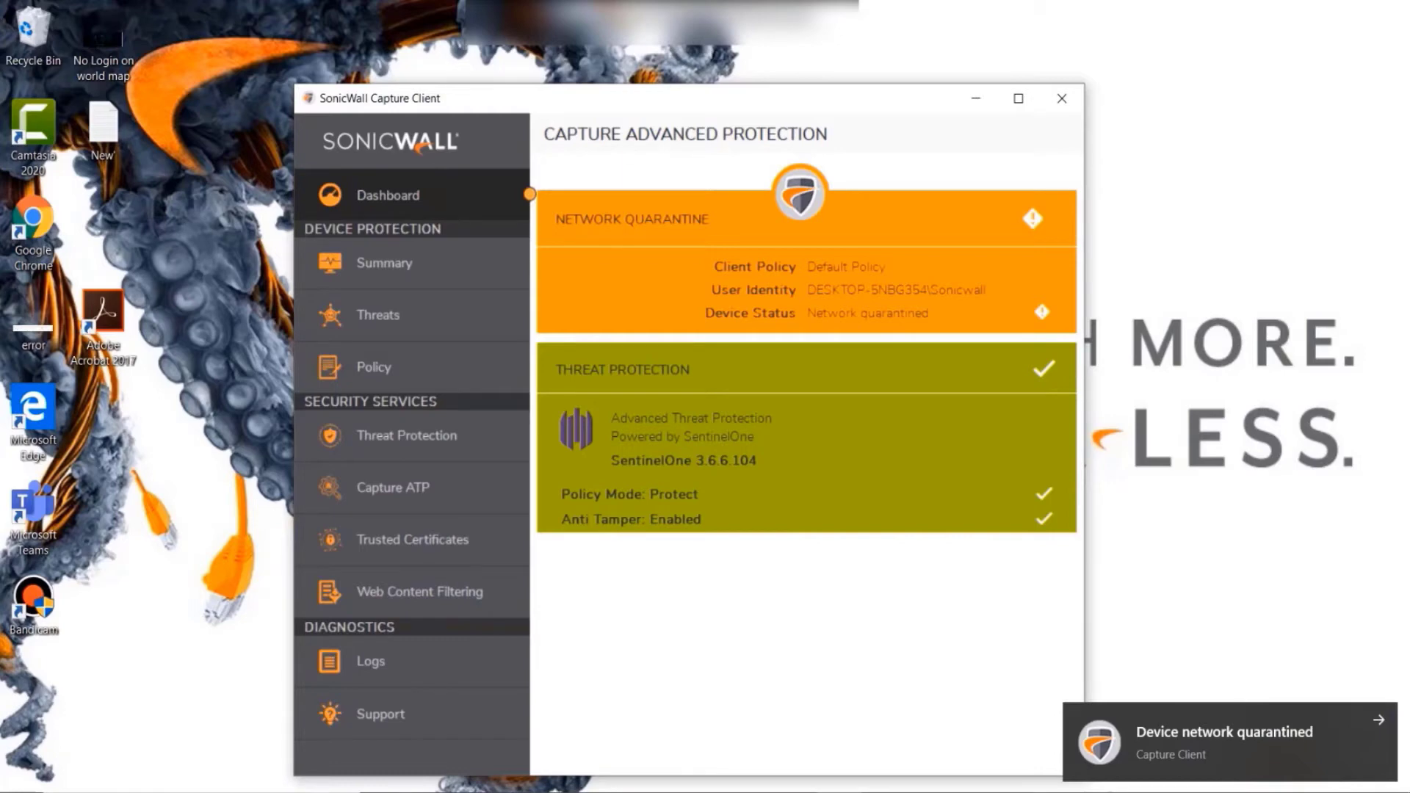
Reload the open Yahoo and Google tabs in Chrome to test internet access.
{"action": "key", "text": "alt+Tab"}
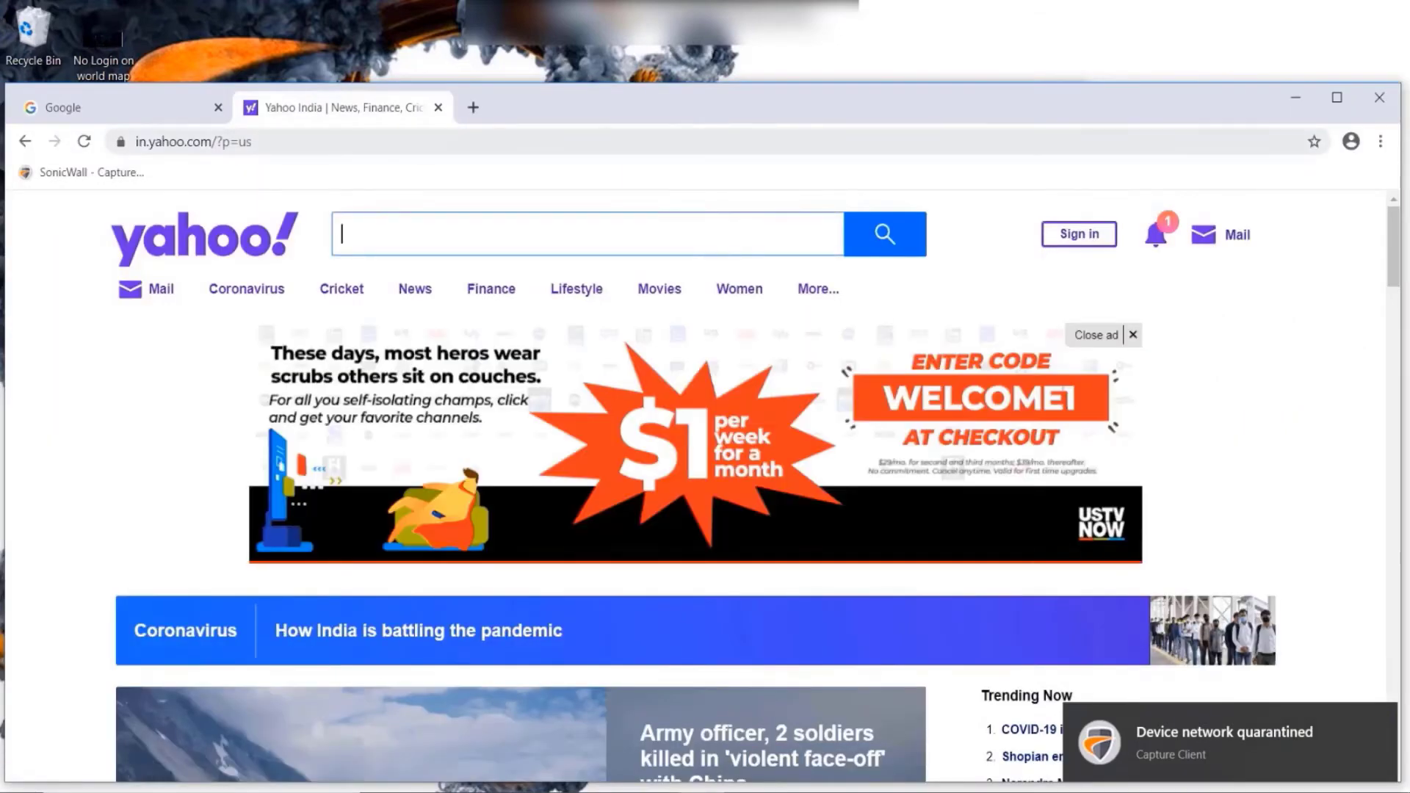
{"action": "key", "text": "F5"}
{"action": "key", "text": "ctrl+Tab"}
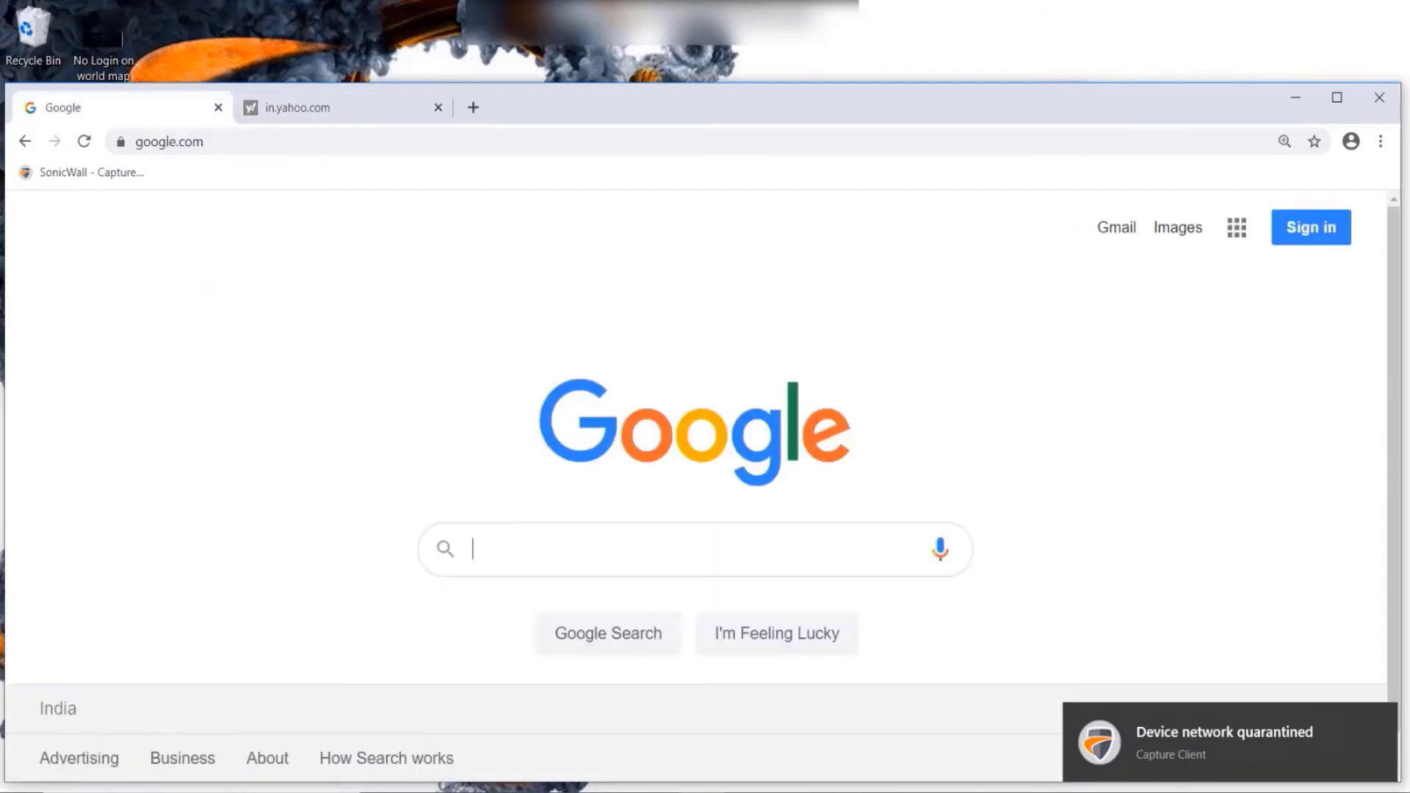
{"action": "key", "text": "F5"}
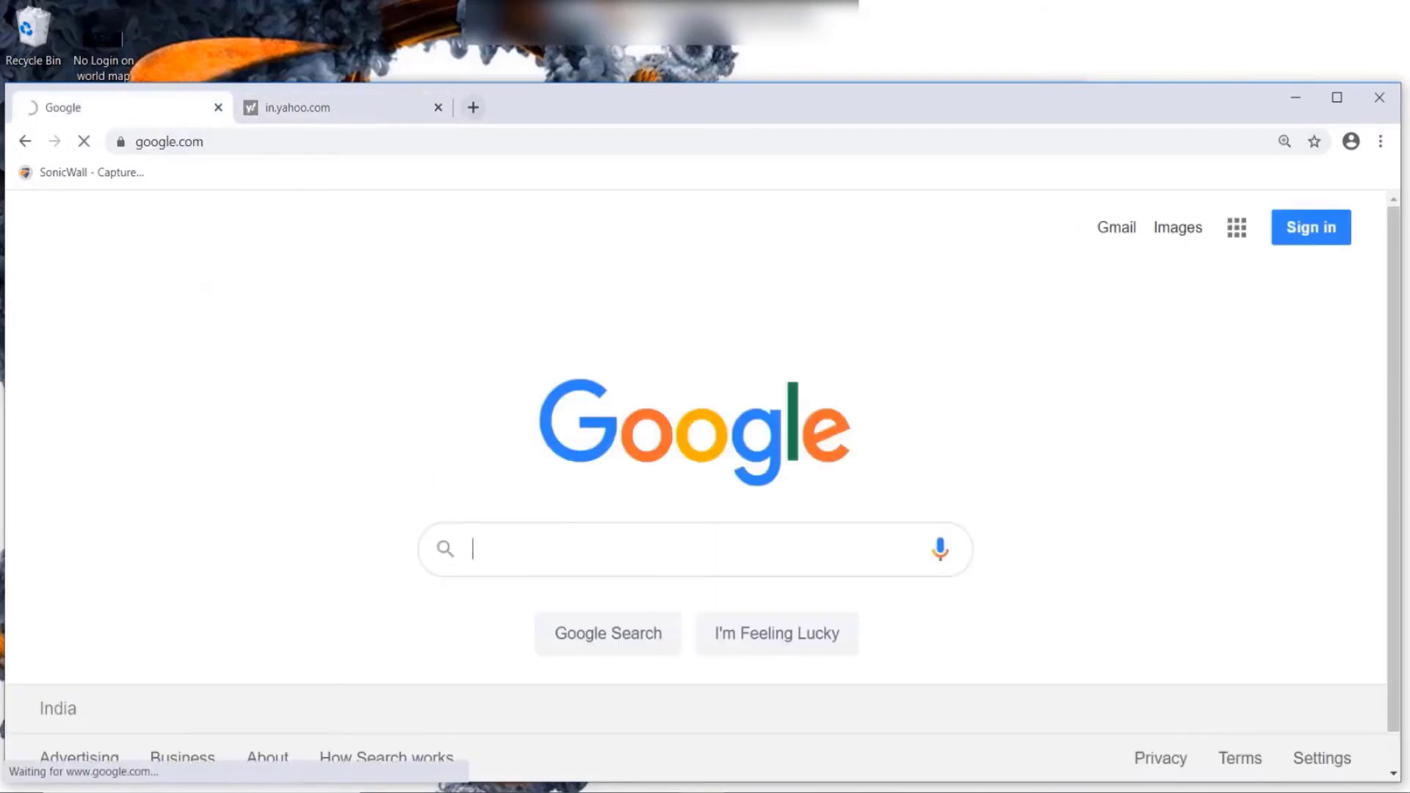
Load google.com and yahoo.com in new tabs, then open the detected file's threat list.
{"action": "key", "text": "ctrl+t"}
{"action": "type", "text": "google.com"}
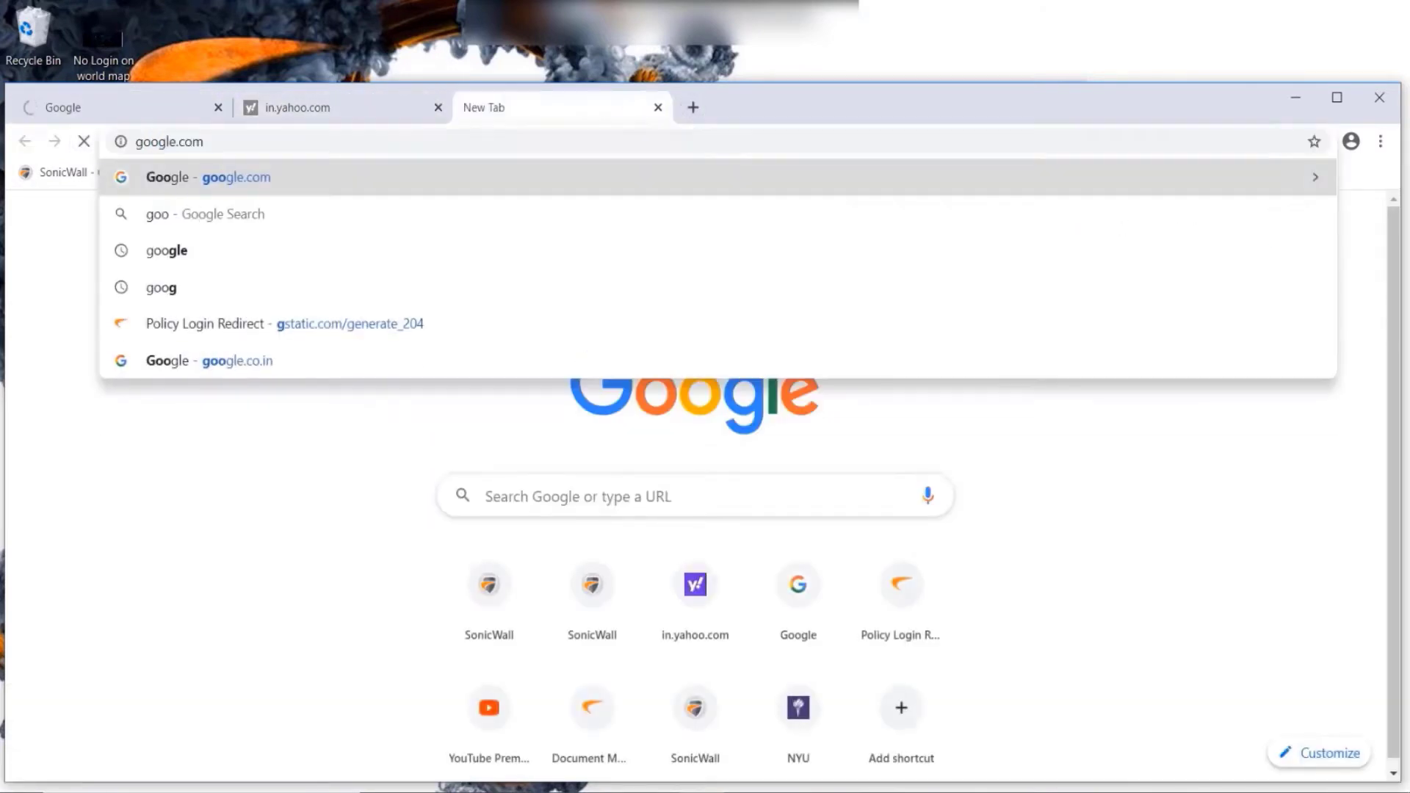
{"action": "key", "text": "Return"}
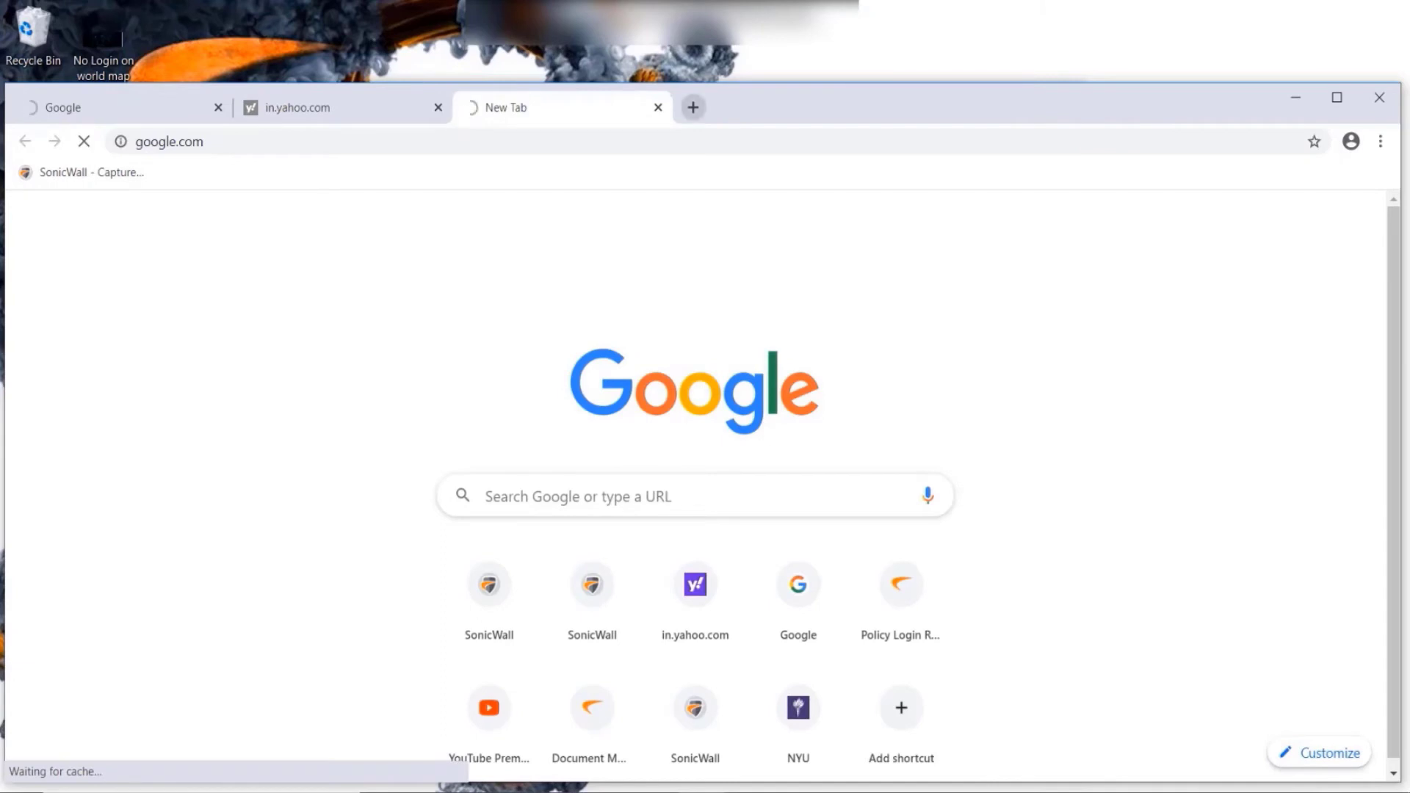
{"action": "left_click", "coordinate": [693, 107]}
{"action": "type", "text": "yahoo"}
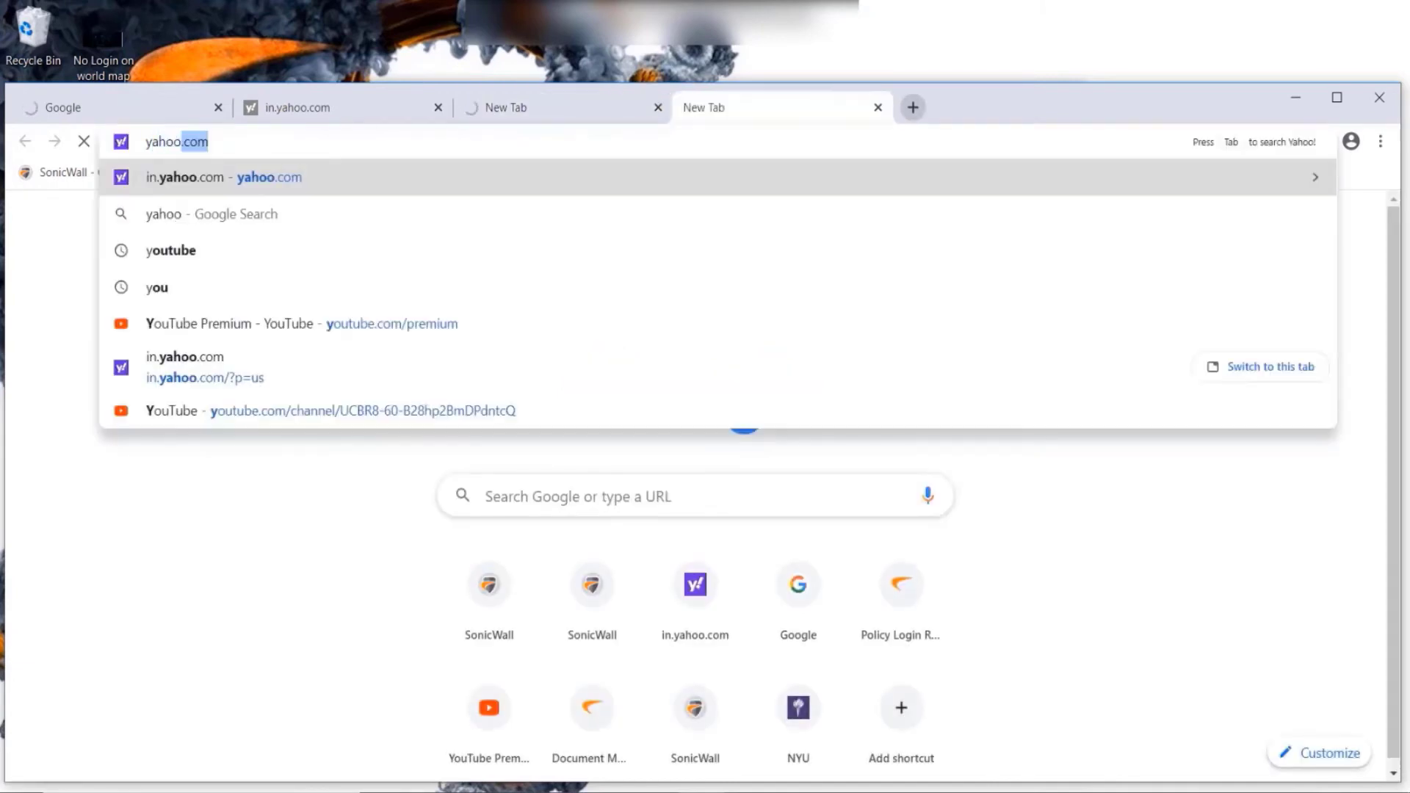
{"action": "key", "text": "Return"}
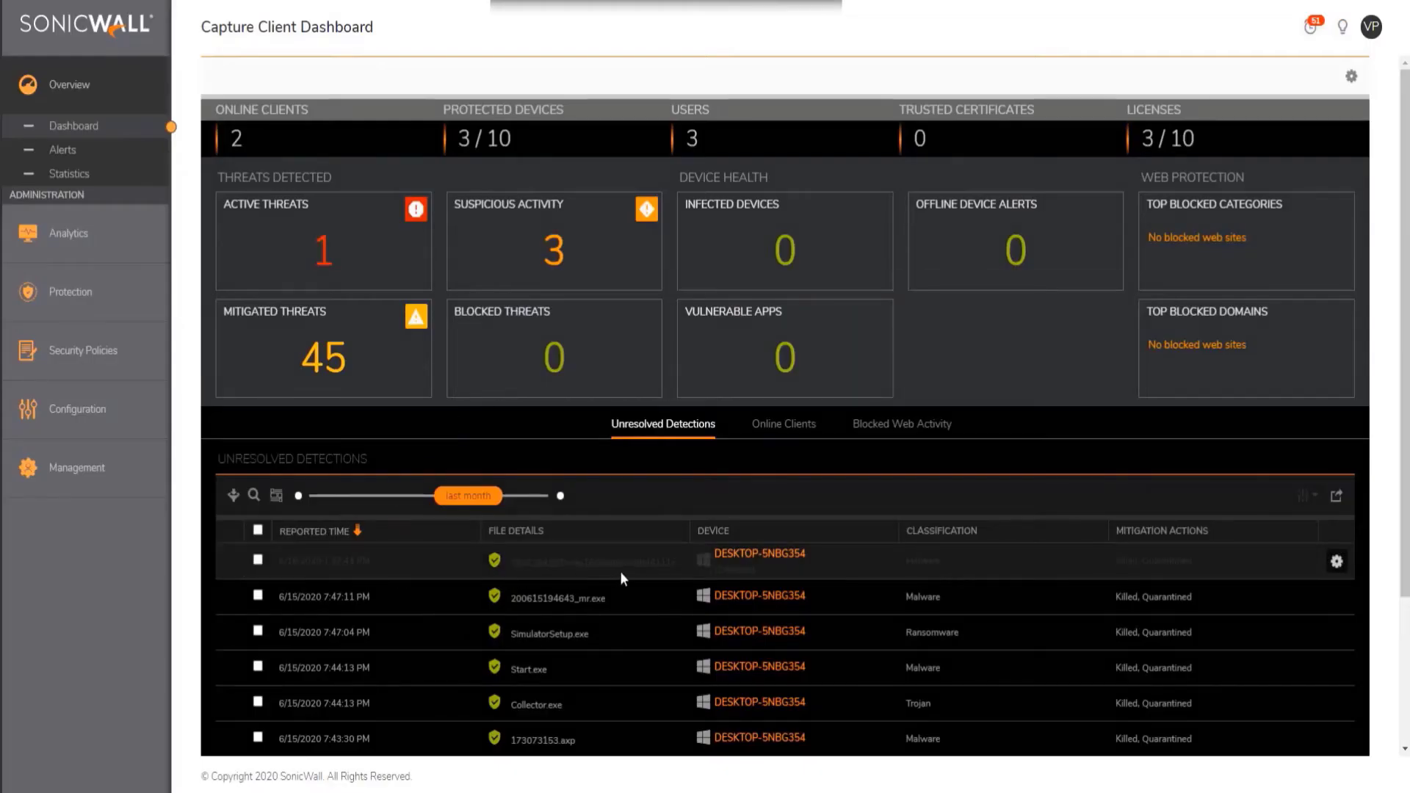
{"action": "left_click", "coordinate": [598, 557]}
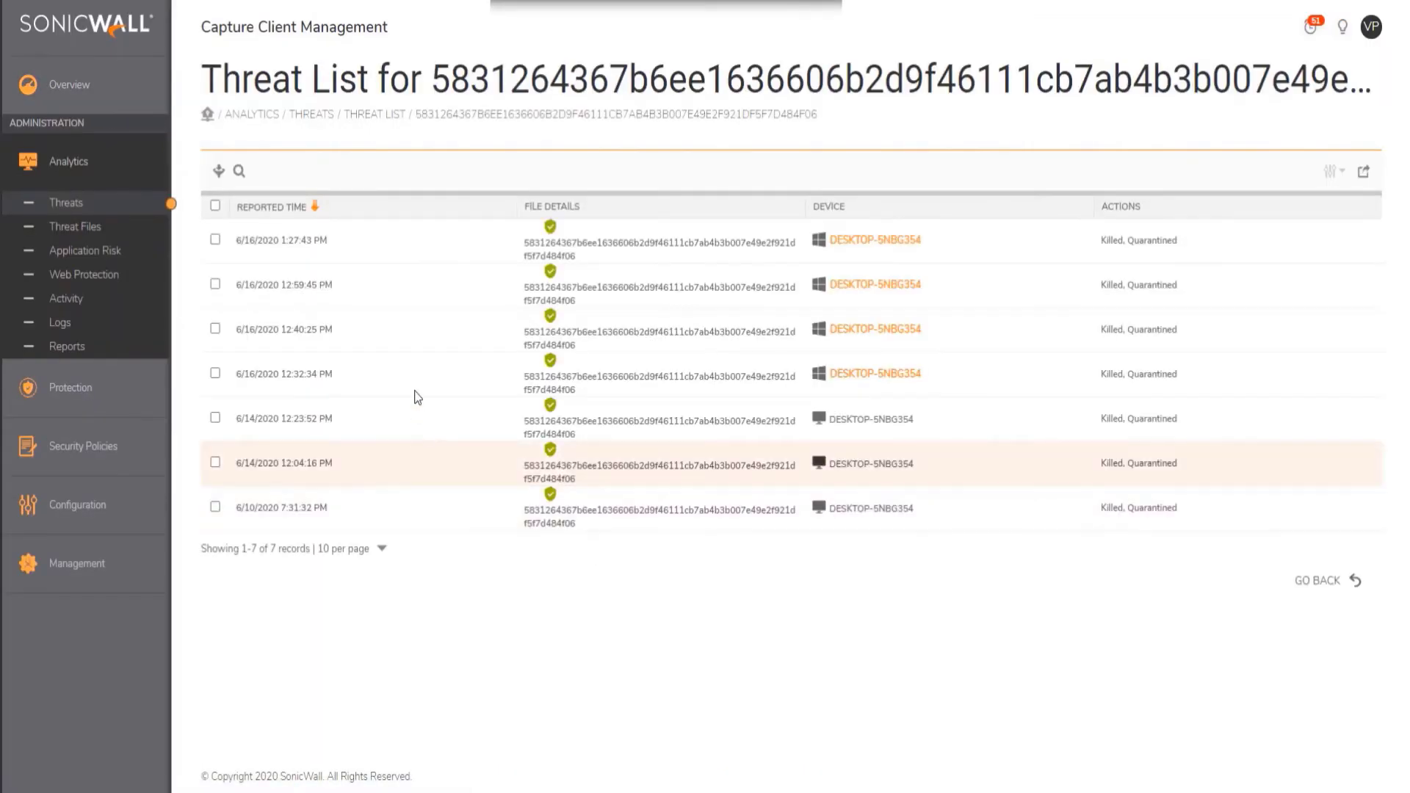
Check the status of device DESKTOP-5NBG354 from the sample's threat list.
{"action": "left_click", "coordinate": [607, 241]}
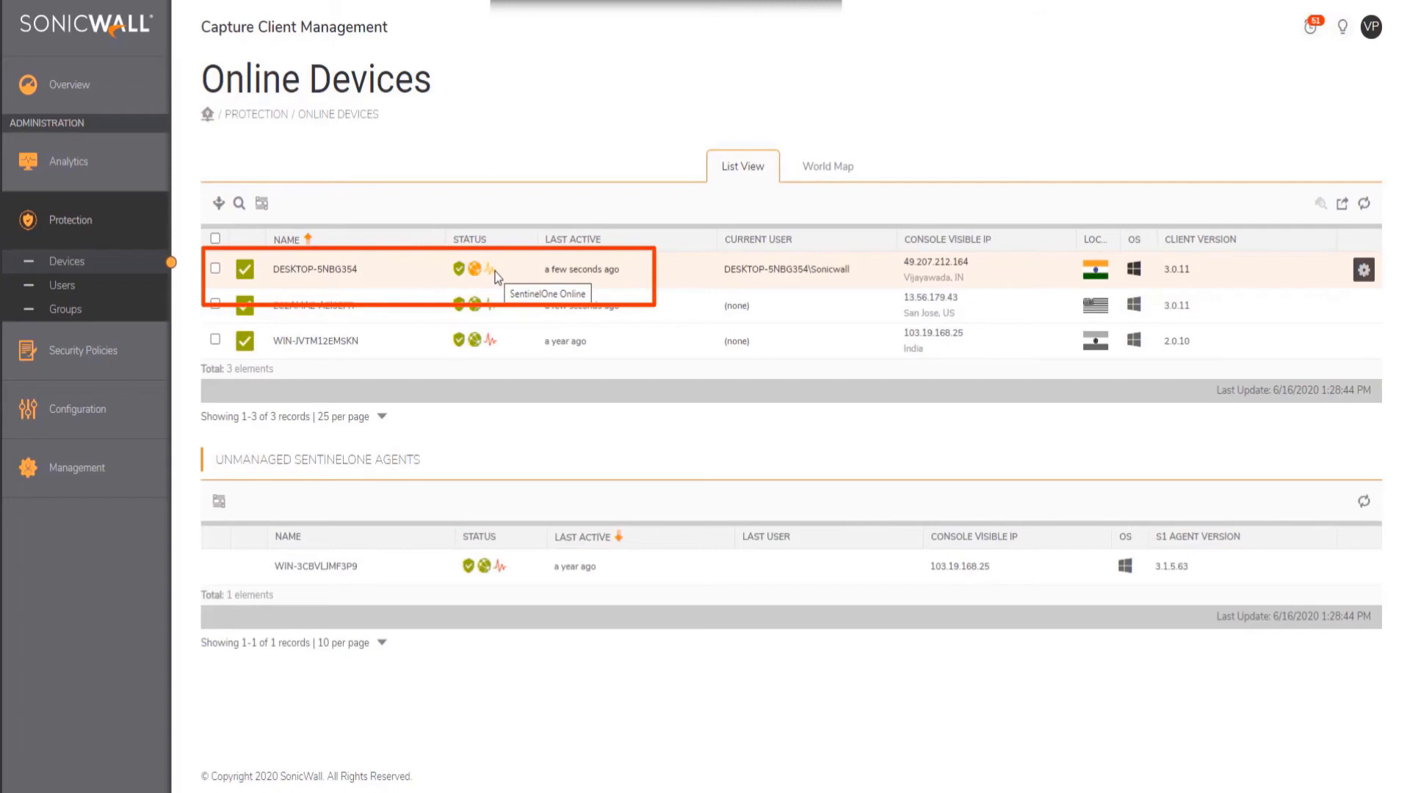
{"action": "left_click", "coordinate": [77, 86]}
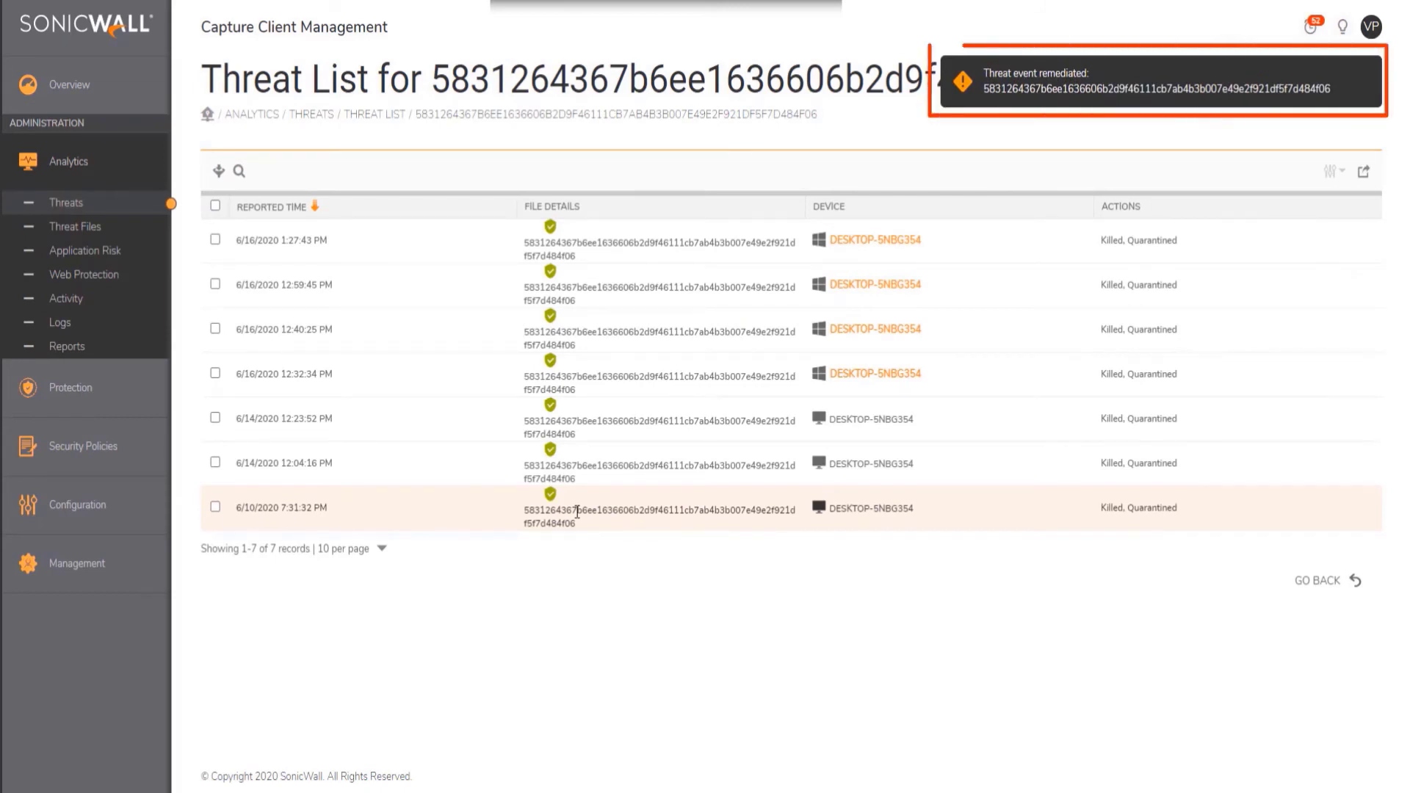
Open the latest detection's details and confirm Reconnect Network for the quarantined device.
{"action": "left_click", "coordinate": [1035, 240]}
{"action": "left_click", "coordinate": [1208, 198]}
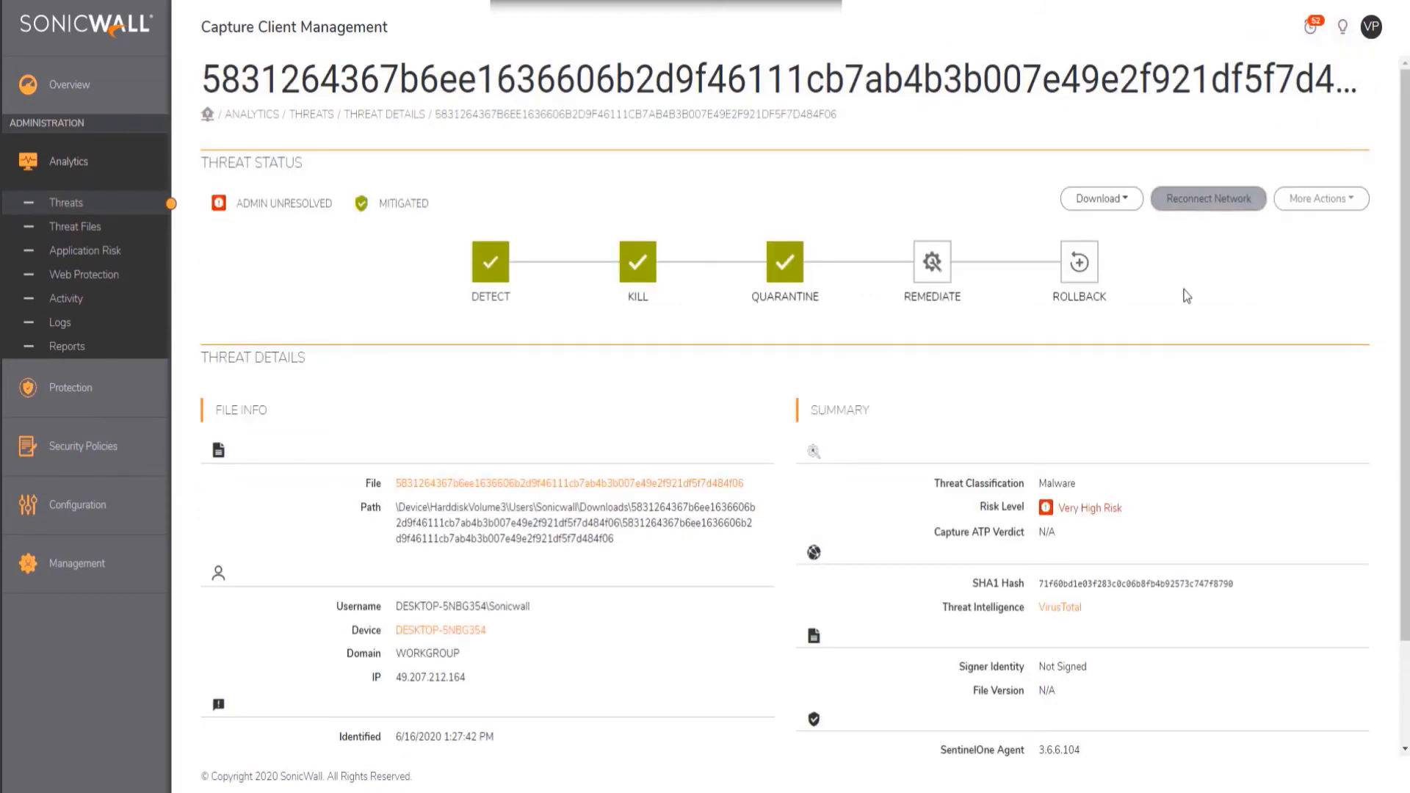
{"action": "left_click", "coordinate": [860, 116]}
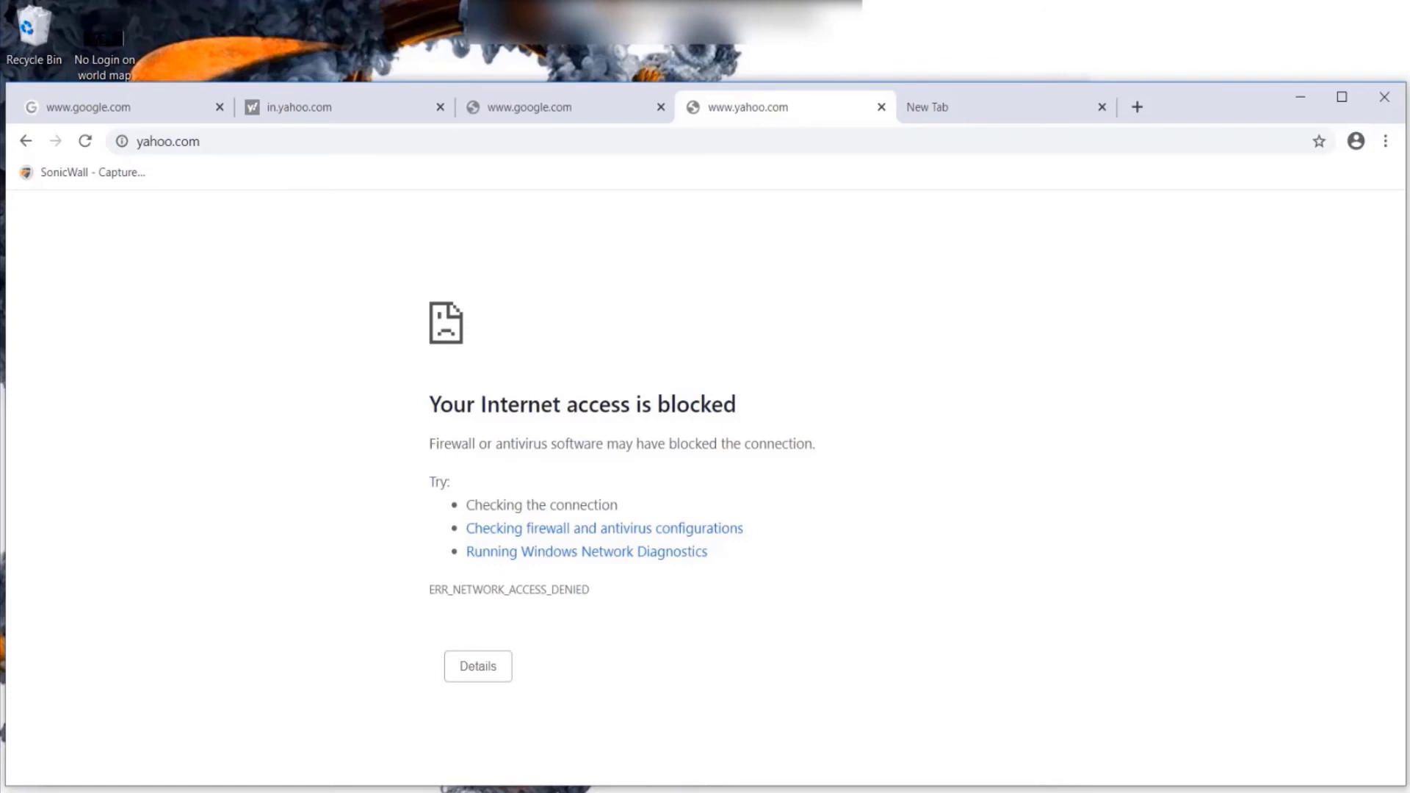
Reload google.com in the first Chrome tab to check connectivity.
{"action": "key", "text": "ctrl+1"}
{"action": "key", "text": "F5"}
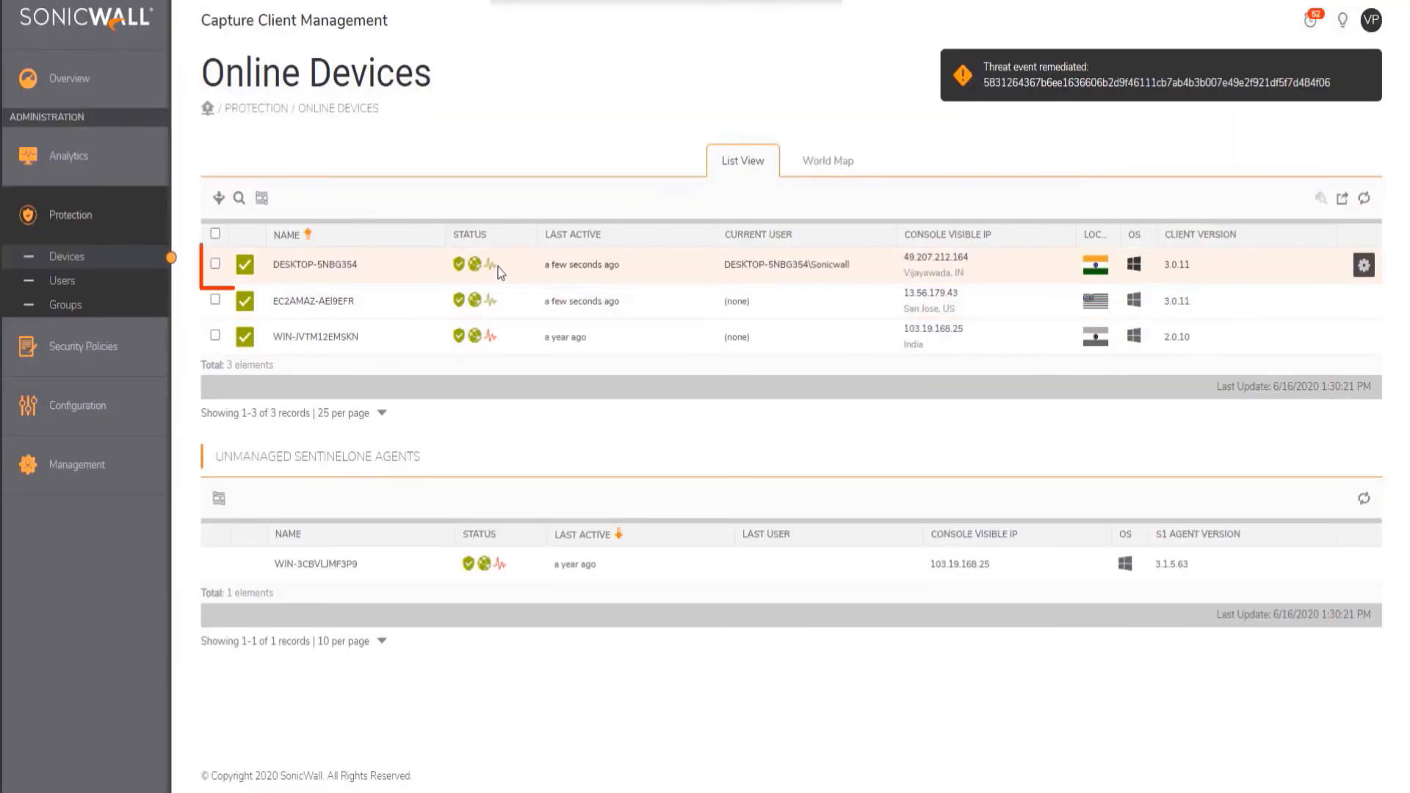
From the dashboard, mark the sample's threat as resolved under More Actions and confirm.
{"action": "left_click", "coordinate": [116, 79]}
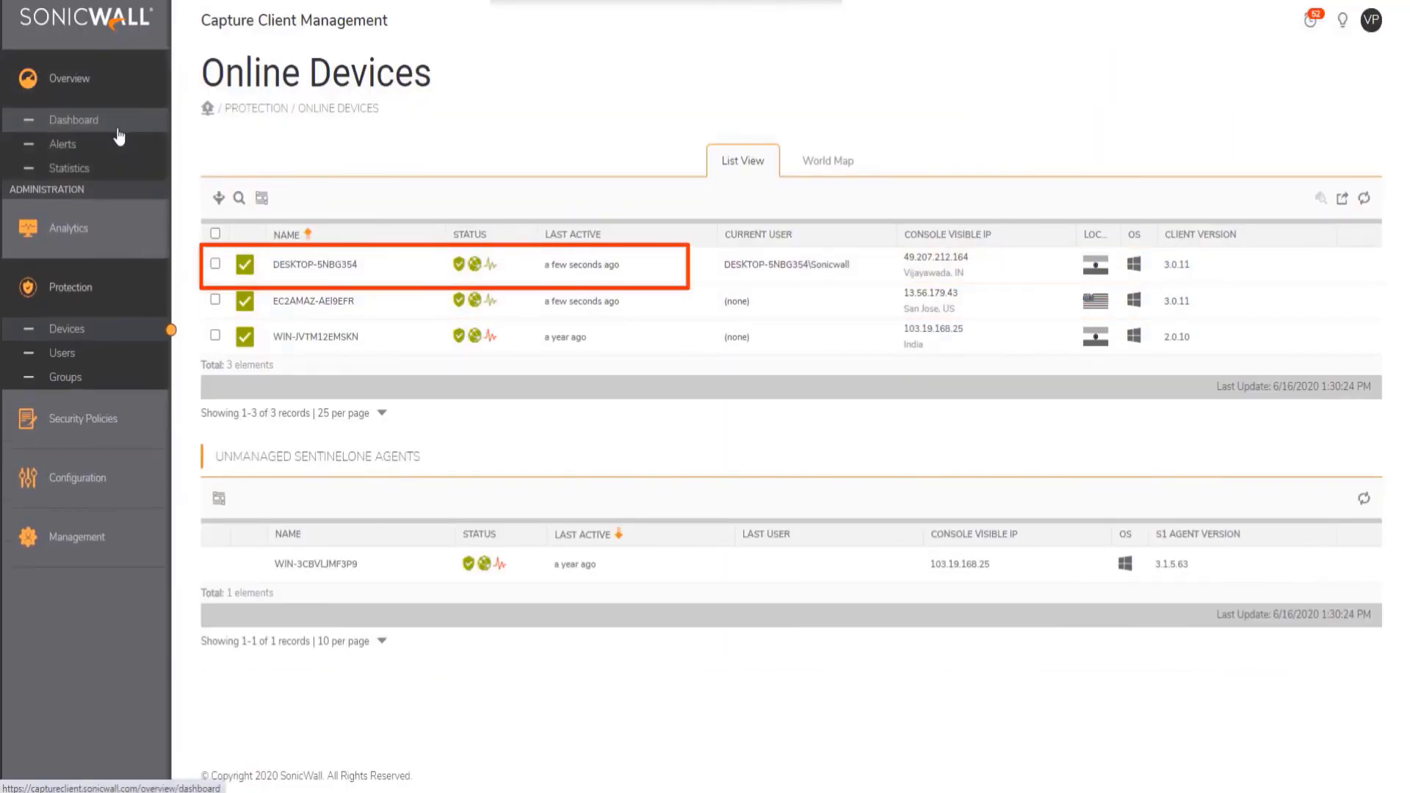
{"action": "left_click", "coordinate": [118, 131]}
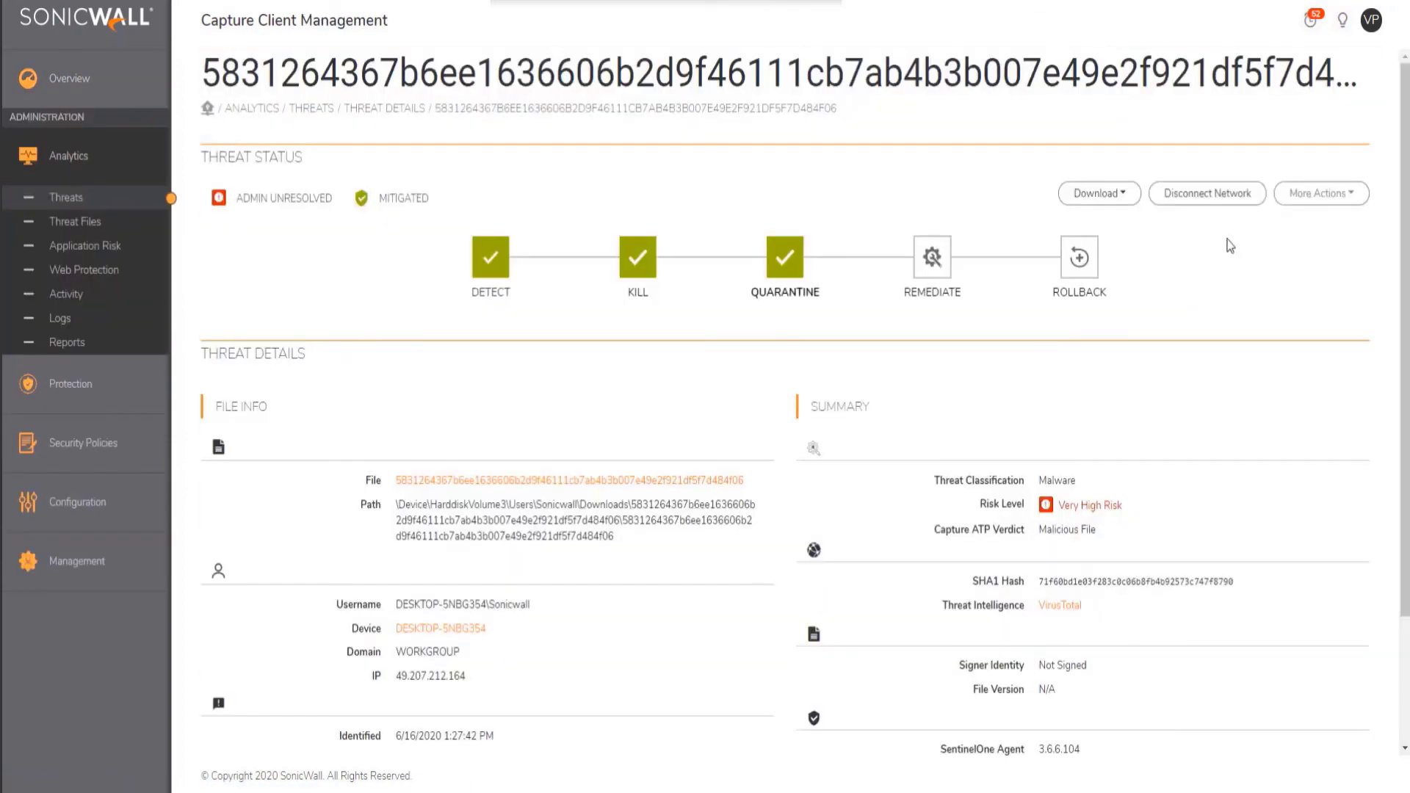
{"action": "left_click", "coordinate": [1328, 201]}
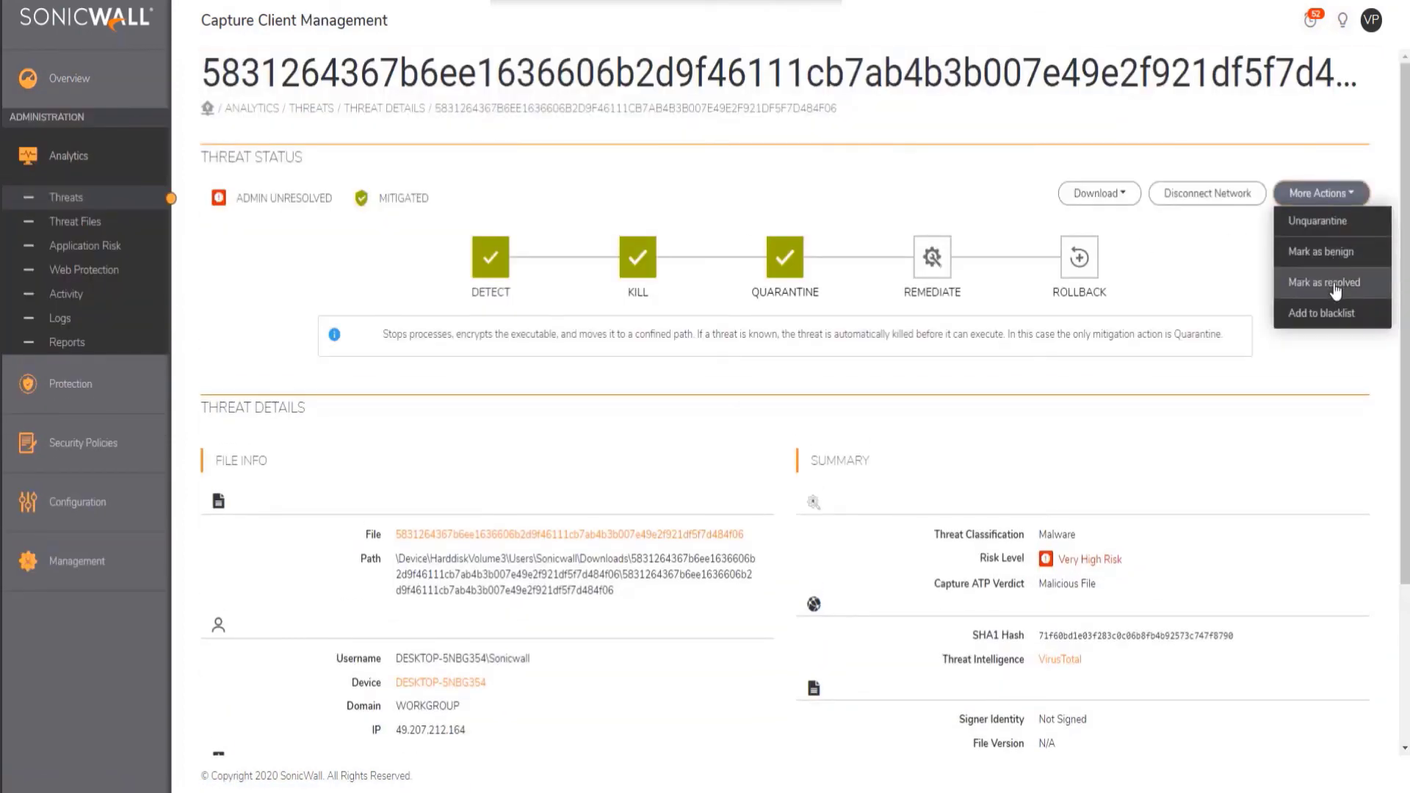
{"action": "left_click", "coordinate": [1334, 285]}
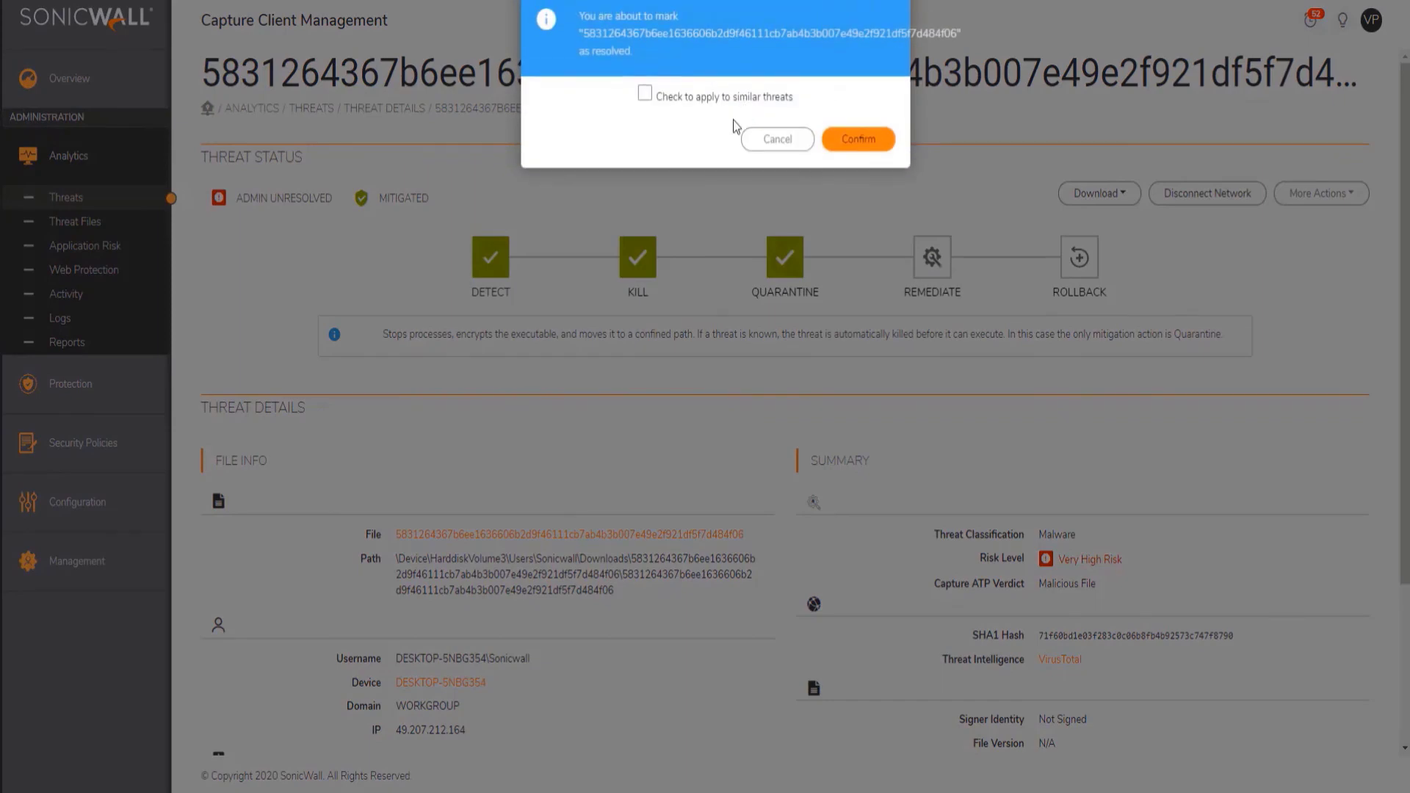
{"action": "left_click", "coordinate": [858, 140]}
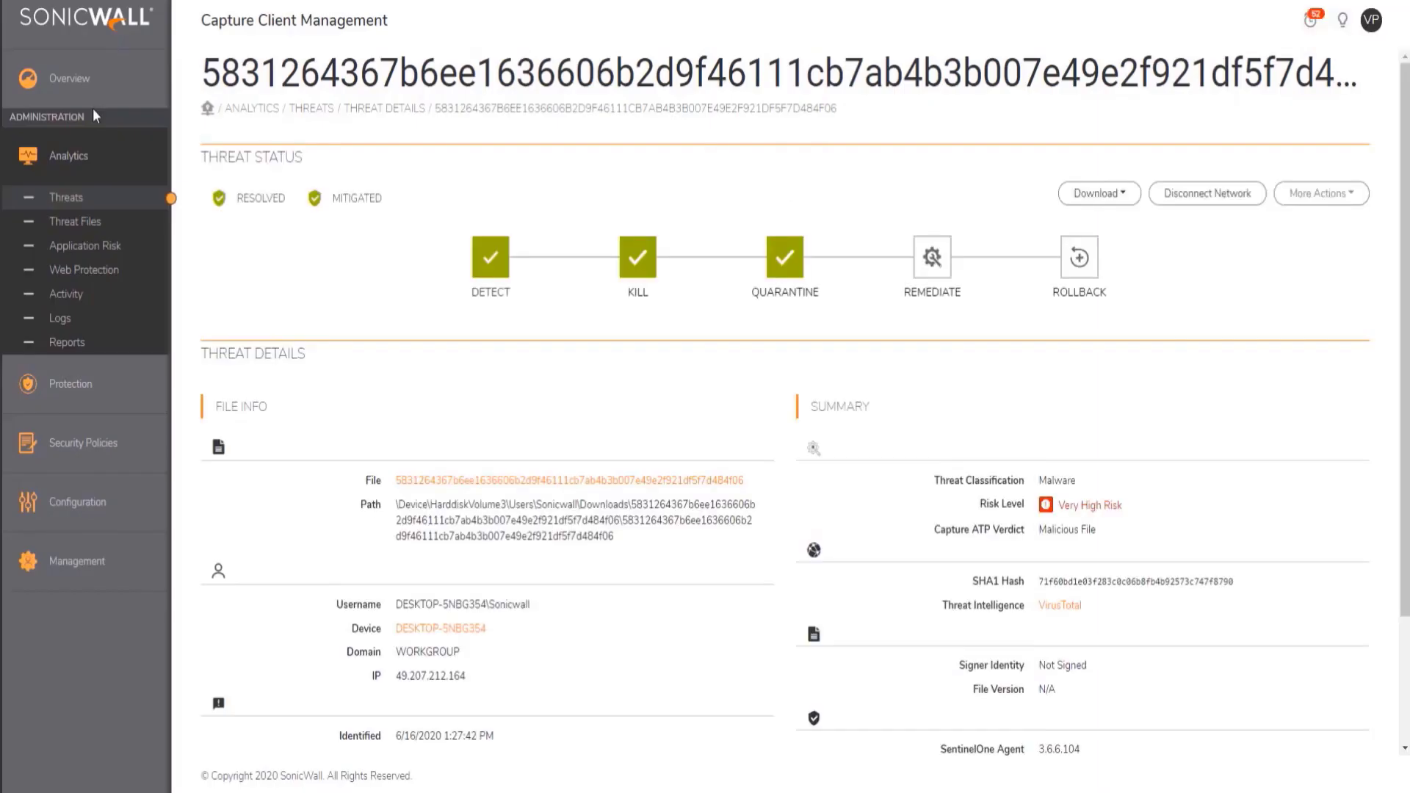